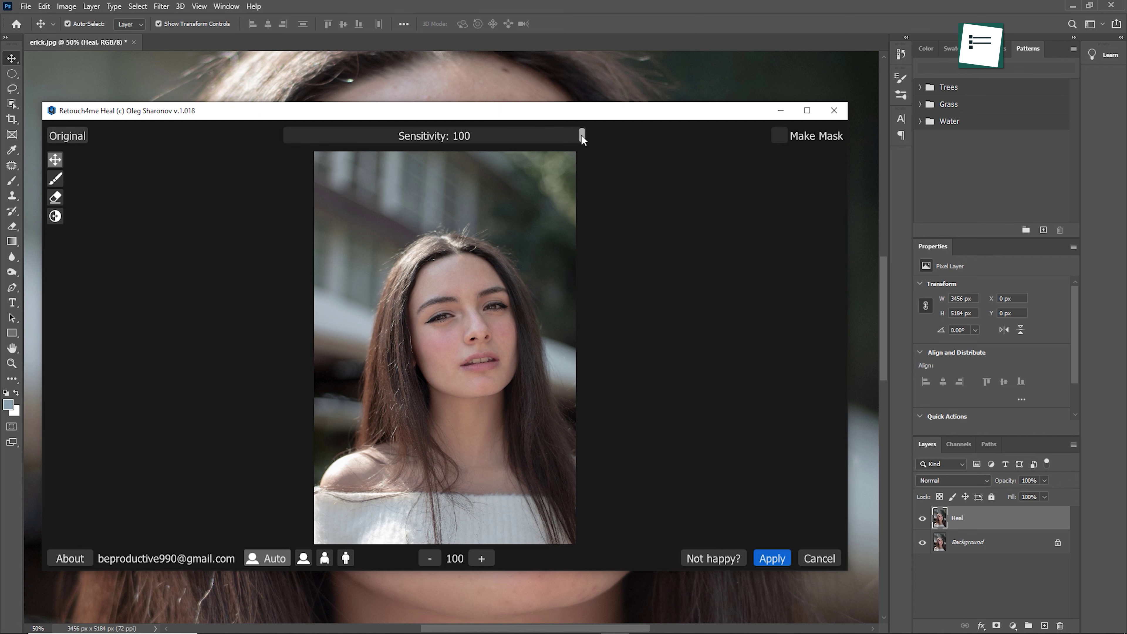
Step: Nudge the blemish detection Sensitivity slider down slightly to preview the mask
{"action": "mouse_move", "coordinate": [581, 135]}
{"action": "left_mouse_down"}
{"action": "mouse_move", "coordinate": [431, 137]}
{"action": "mouse_move", "coordinate": [583, 136]}
{"action": "left_mouse_up"}
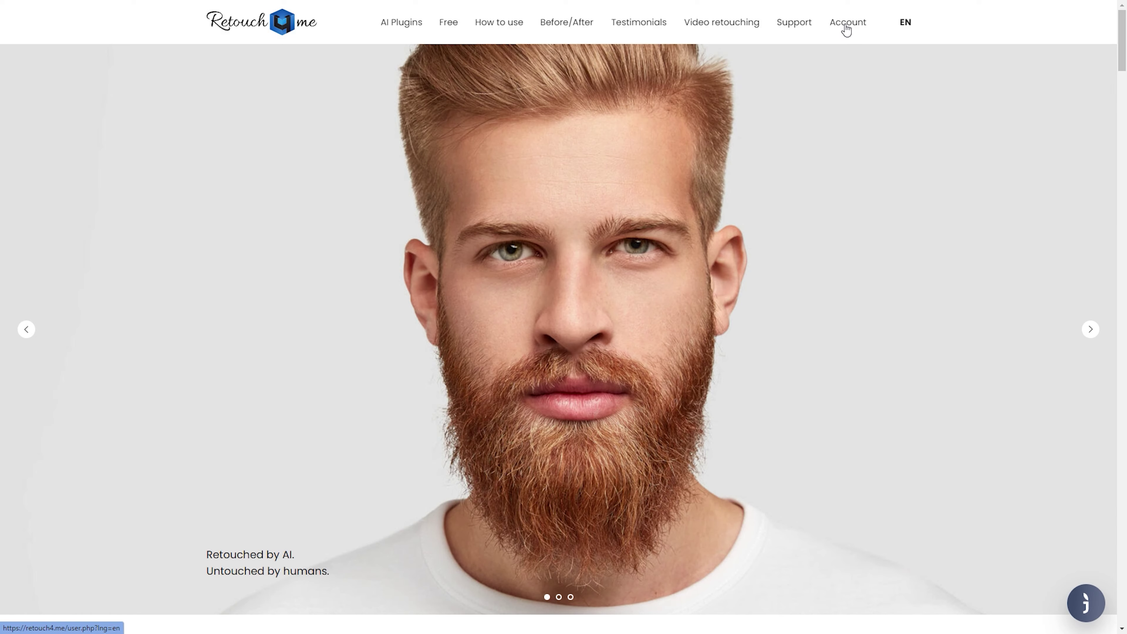
Step: Go to the account Products page and scroll down the listings to Eyes Bundle and Fabric
{"action": "left_click", "coordinate": [846, 27]}
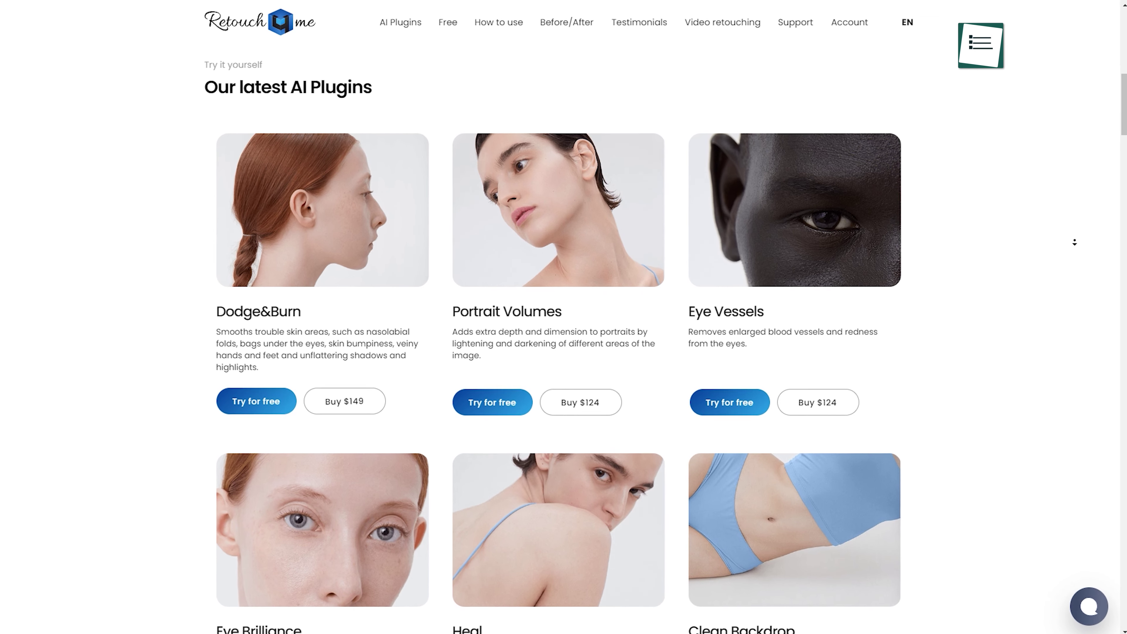
{"action": "scroll", "coordinate": [1090, 249], "scroll_direction": "down", "scroll_amount": 4}
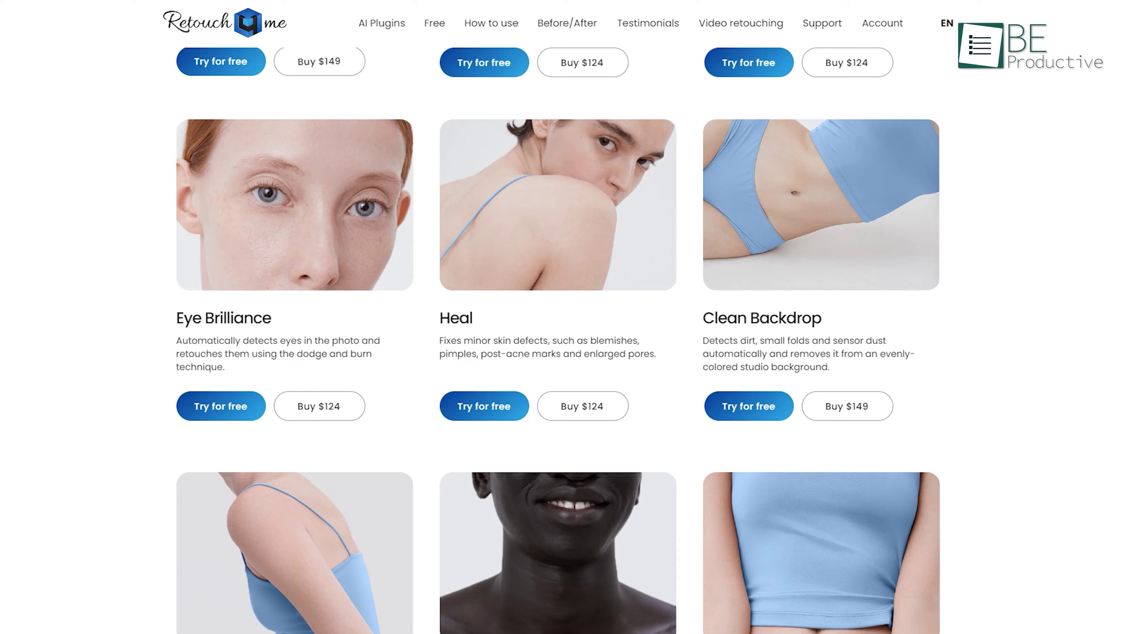
{"action": "scroll", "coordinate": [564, 317], "scroll_direction": "down", "scroll_amount": 3}
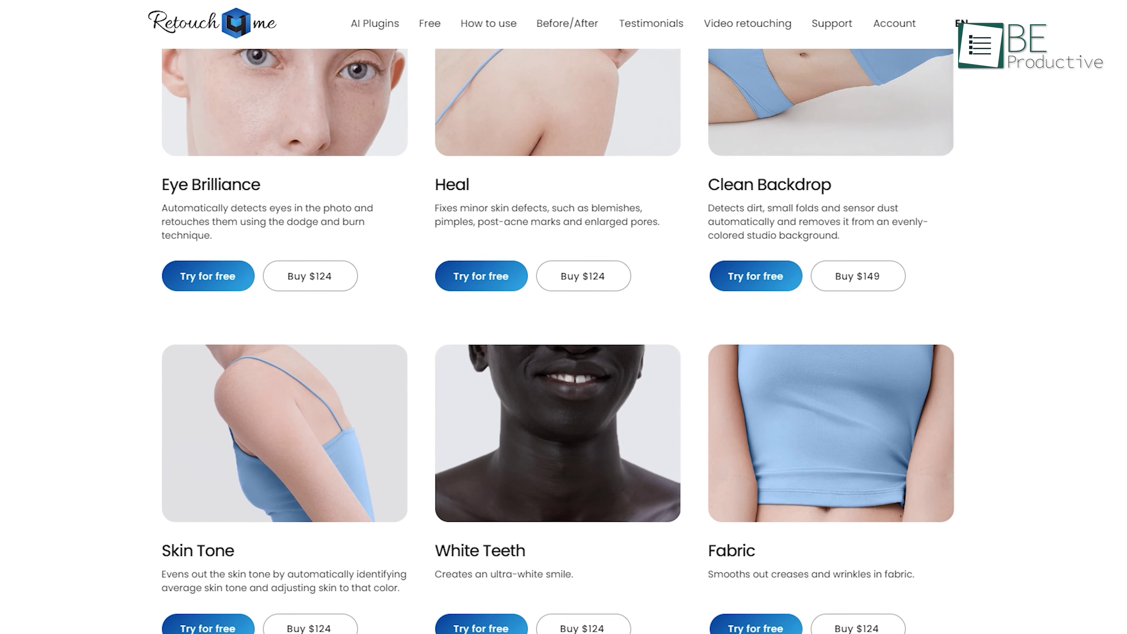
{"action": "scroll", "coordinate": [563, 317], "scroll_direction": "down", "scroll_amount": 3}
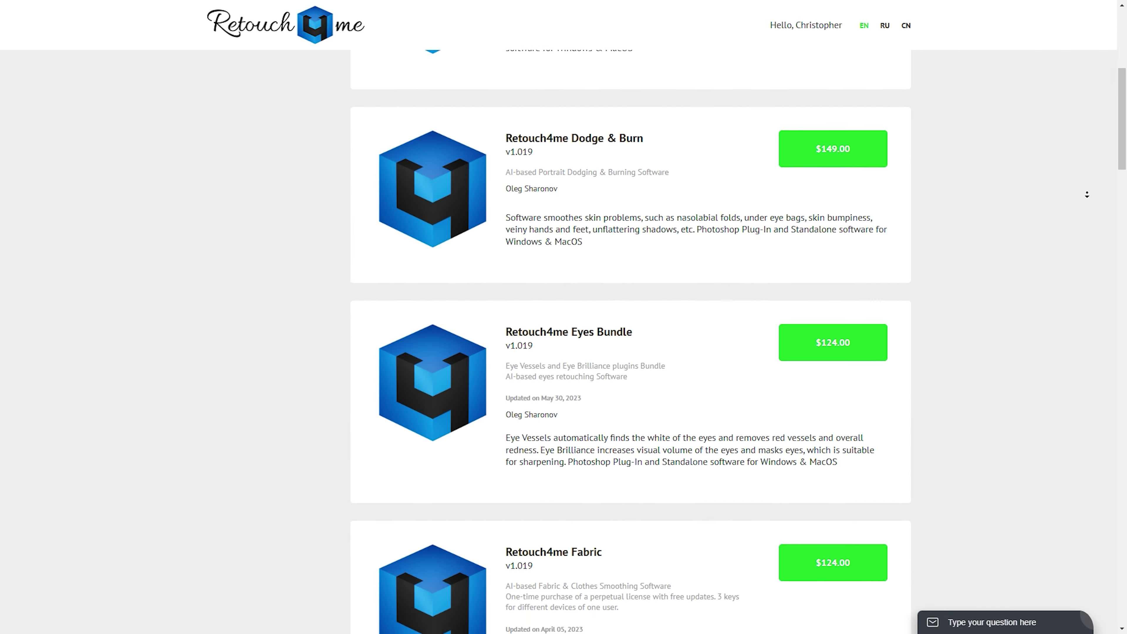
{"action": "scroll", "coordinate": [1087, 195], "scroll_direction": "down", "scroll_amount": 3}
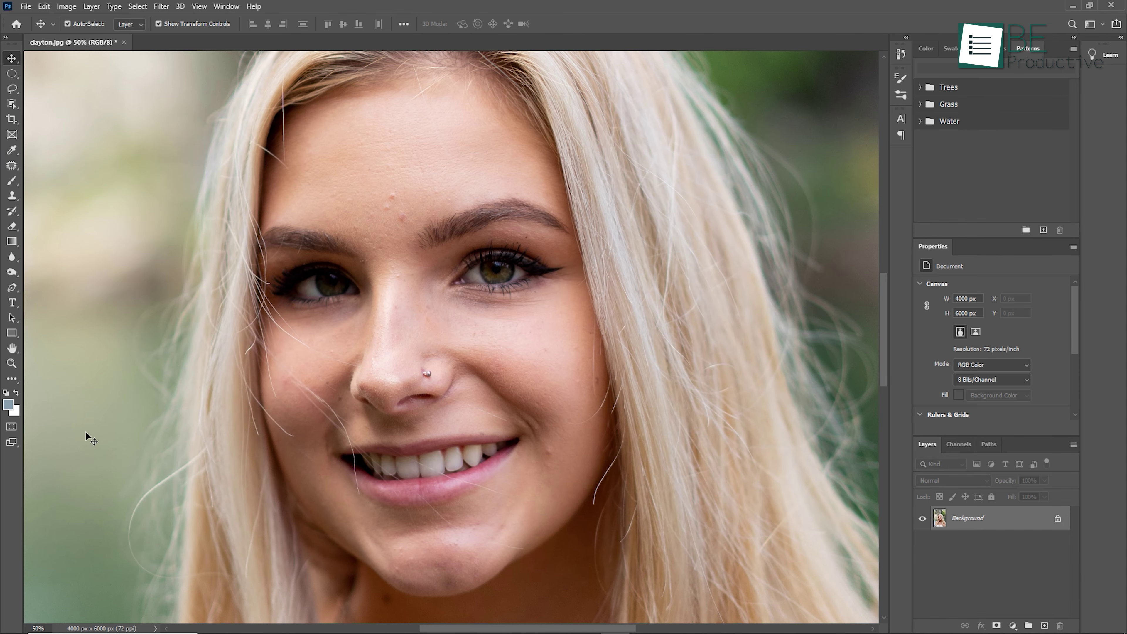
Step: Duplicate clayton.jpg's Background layer as a new layer named Heal
{"action": "left_click", "coordinate": [91, 7]}
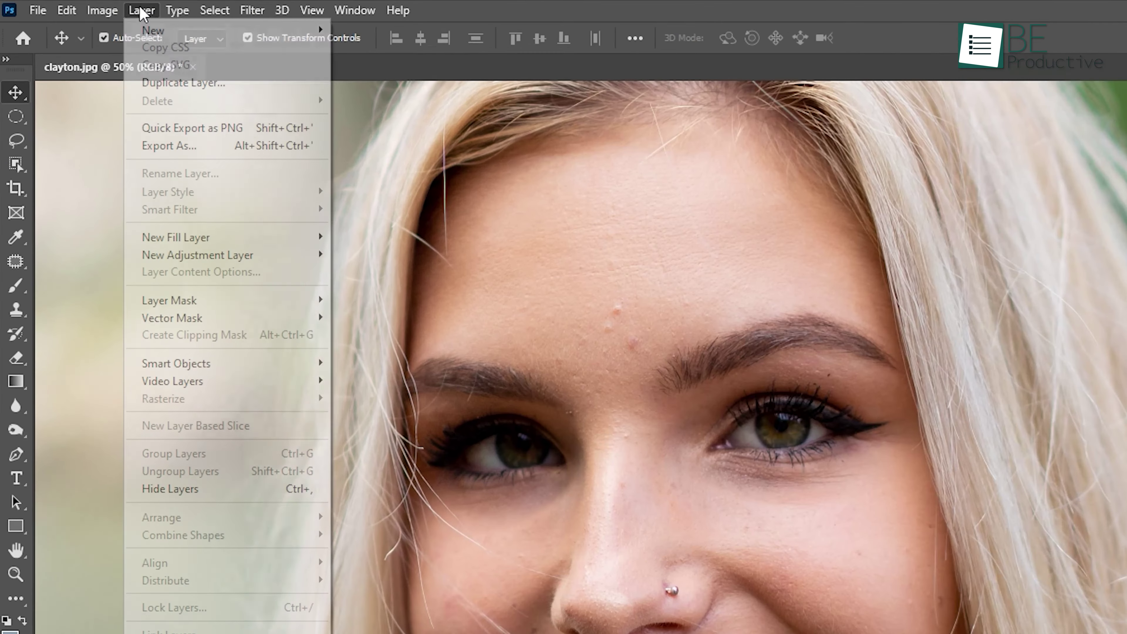
{"action": "left_click", "coordinate": [183, 82]}
{"action": "type", "text": "Heal"}
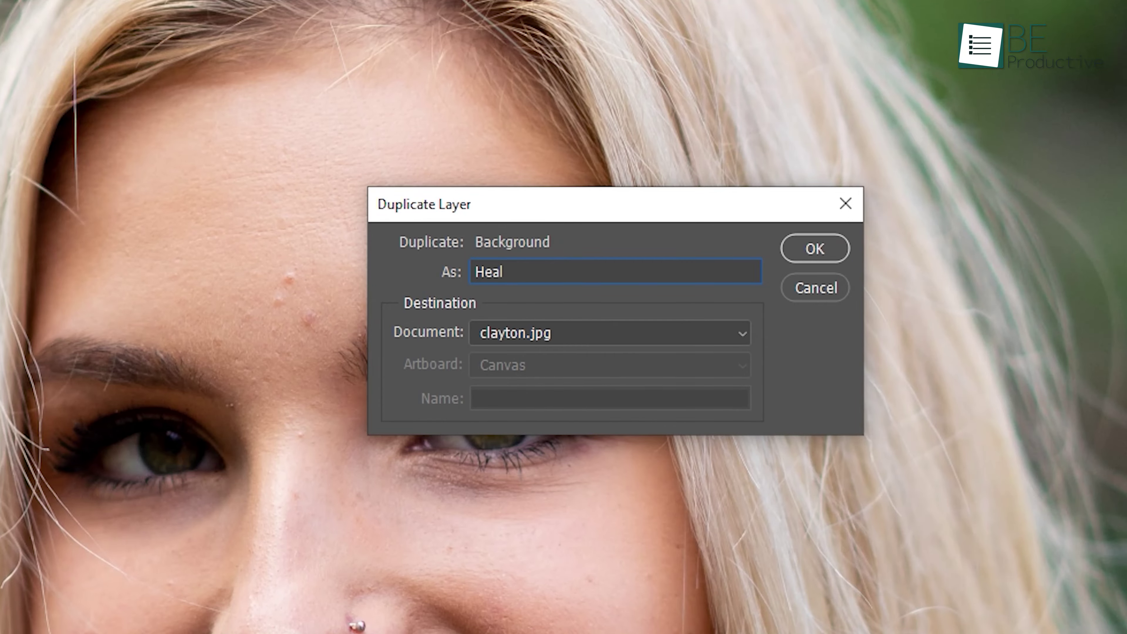
{"action": "left_click", "coordinate": [815, 248]}
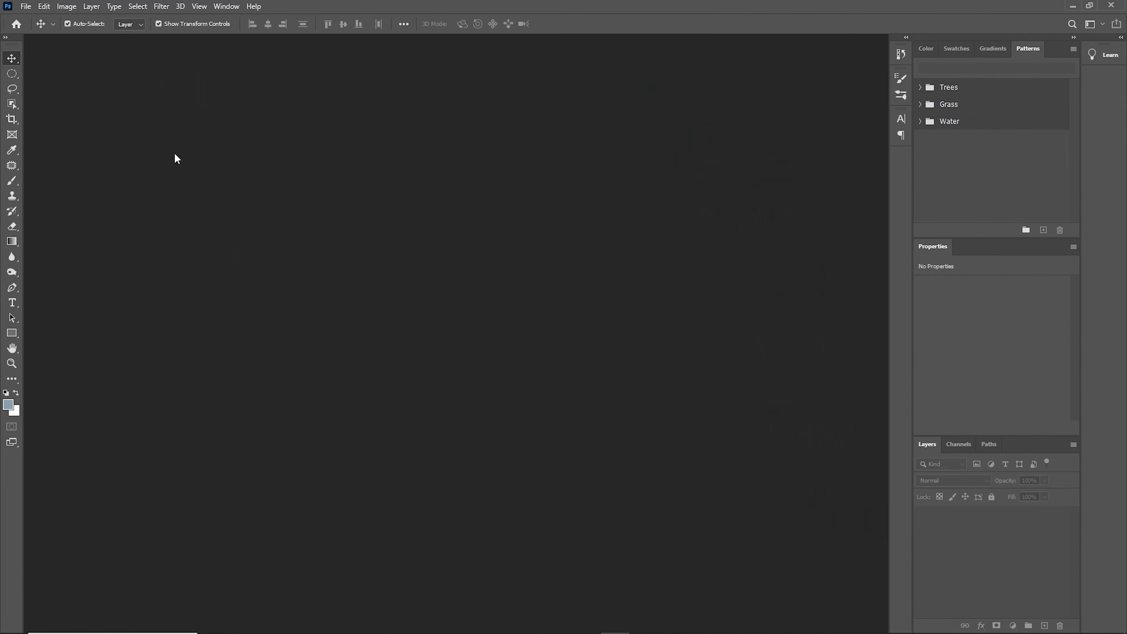
Step: Open the erick.jpg portrait
{"action": "left_click", "coordinate": [26, 6]}
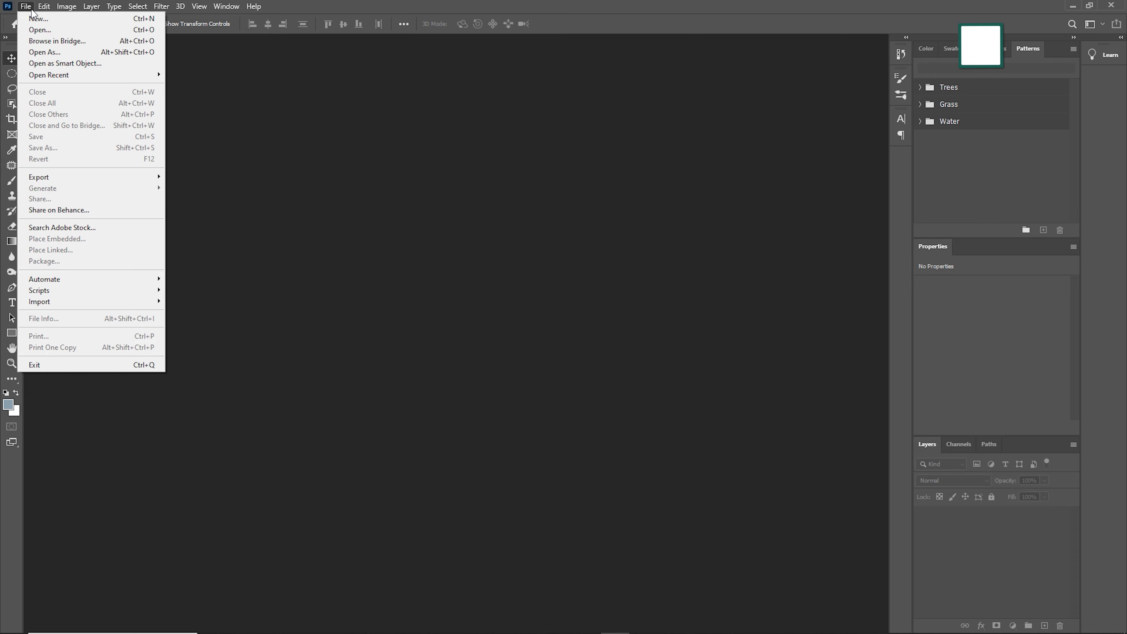
{"action": "left_click", "coordinate": [46, 30]}
{"action": "left_click", "coordinate": [466, 102]}
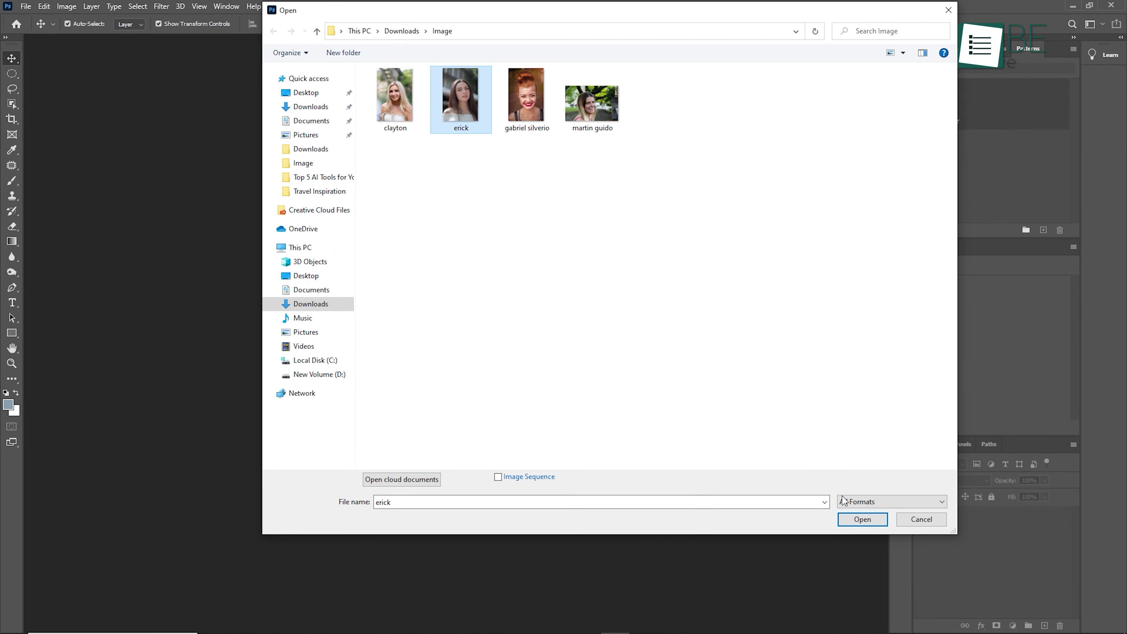
{"action": "left_click", "coordinate": [851, 508]}
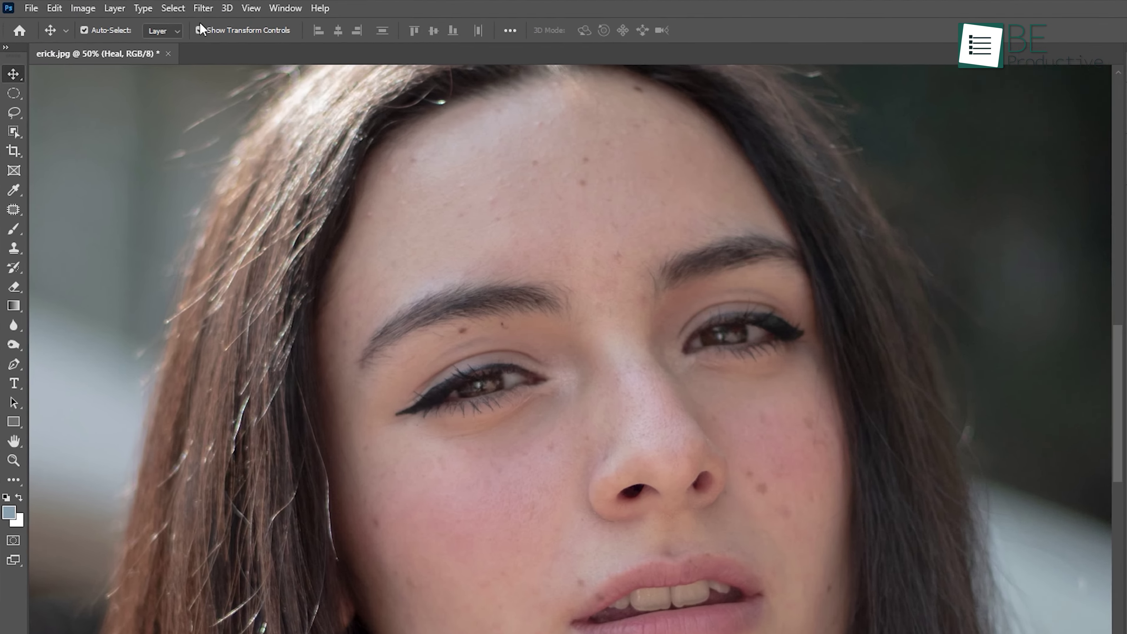
Step: Run Retouch4me Heal on the Heal layer, lowering Sensitivity to show the blemish mask
{"action": "left_click", "coordinate": [161, 6]}
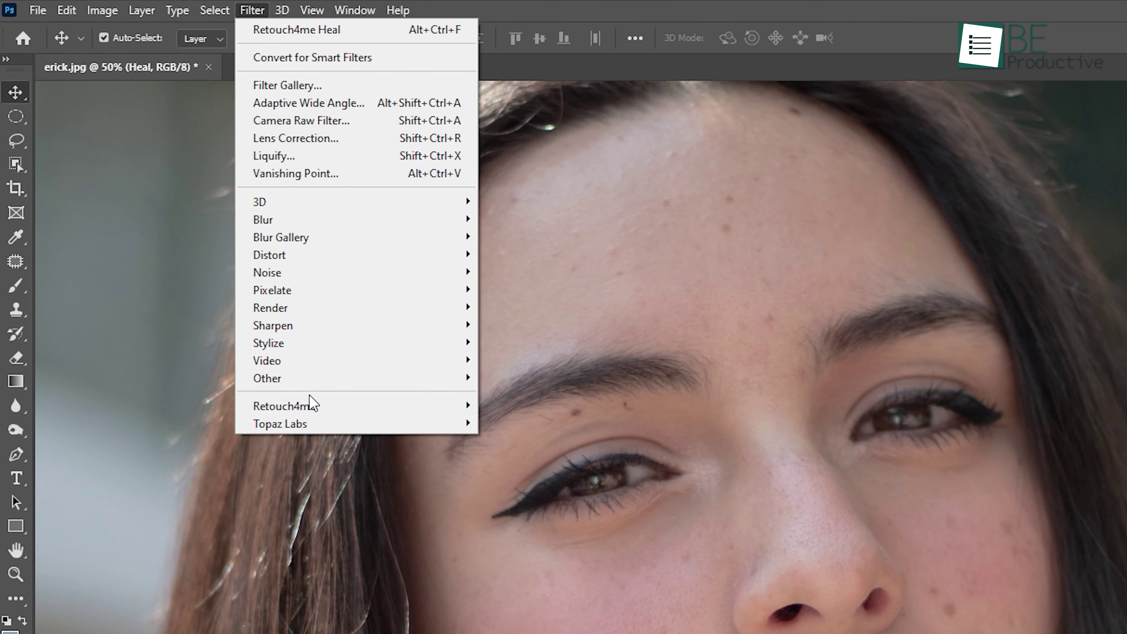
{"action": "mouse_move", "coordinate": [317, 402]}
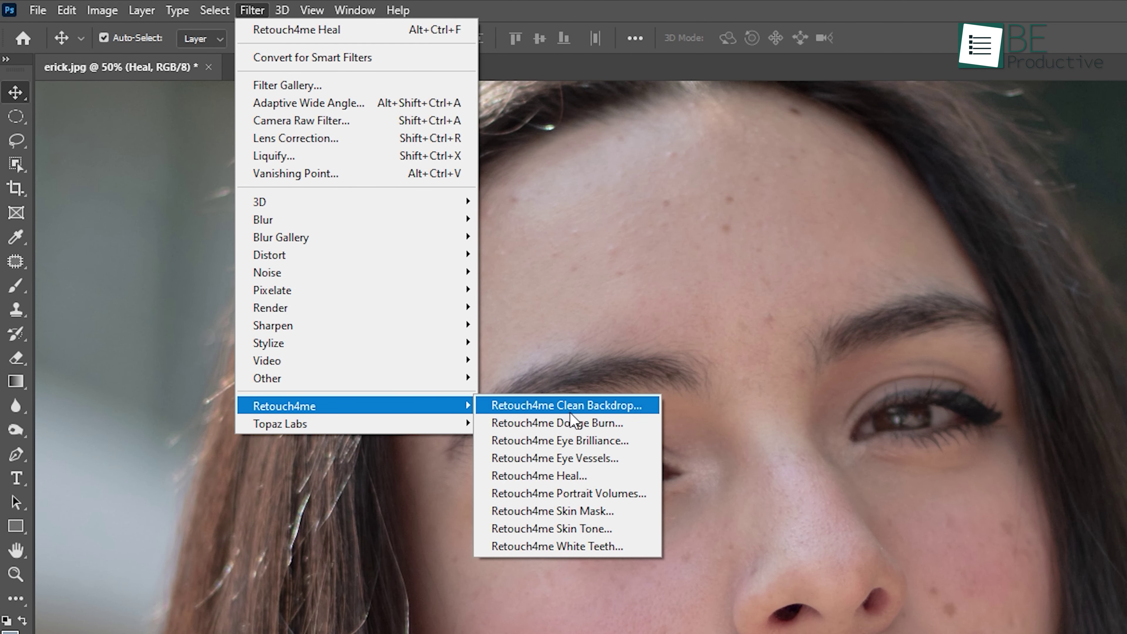
{"action": "left_click", "coordinate": [558, 478]}
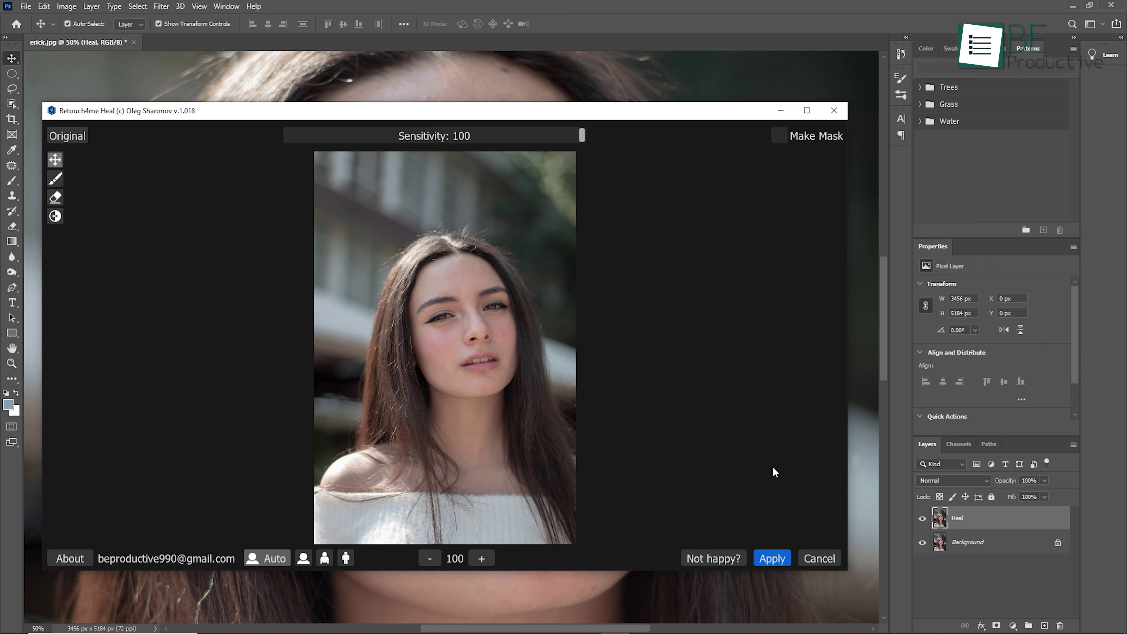
{"action": "left_click_drag", "start_coordinate": [582, 135], "coordinate": [518, 136]}
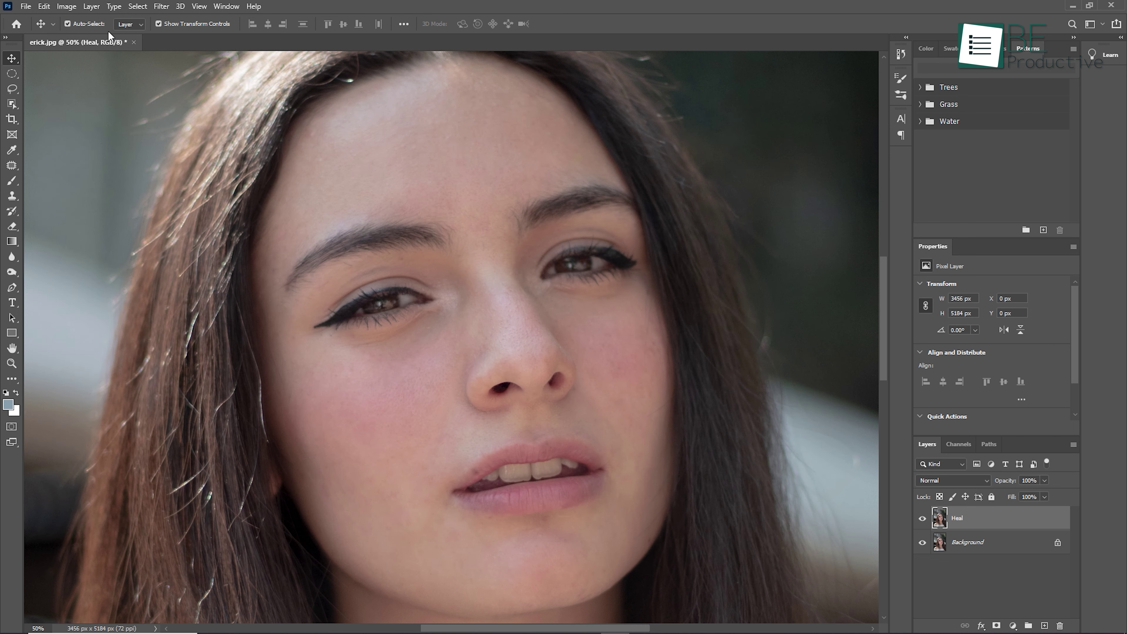
Step: Duplicate the Heal layer as a new layer named Dodge and burn
{"action": "left_click", "coordinate": [91, 6]}
{"action": "left_click", "coordinate": [103, 64]}
{"action": "left_click", "coordinate": [654, 182]}
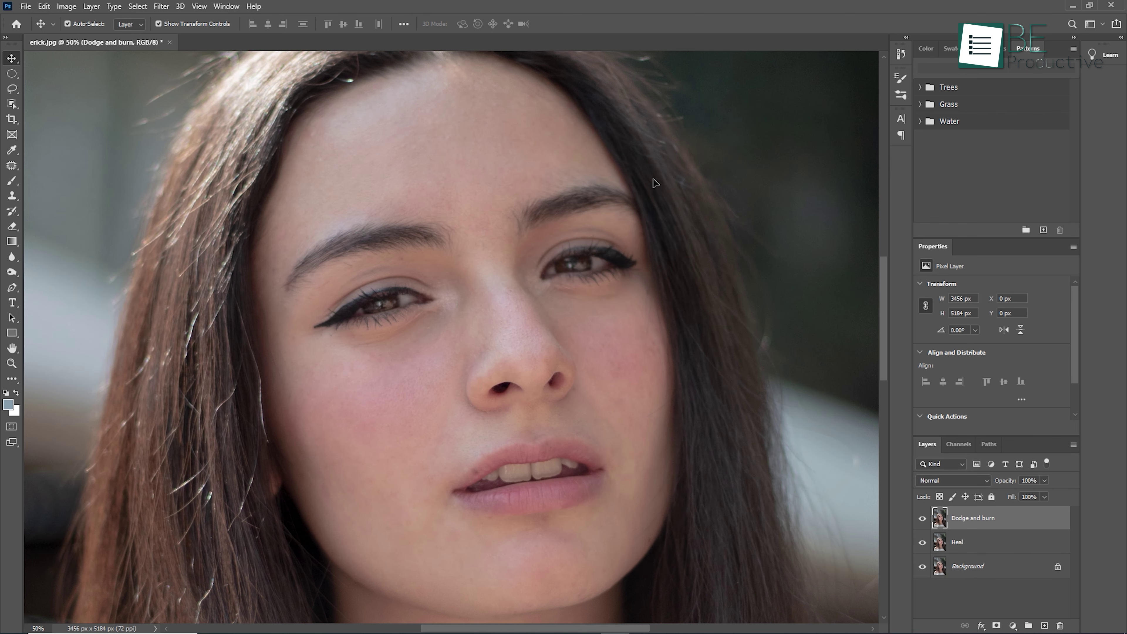
{"action": "left_click", "coordinate": [161, 6]}
Step: Run Retouch4me Dodge Burn and inspect the model's face at 150 zoom
{"action": "mouse_move", "coordinate": [226, 257]}
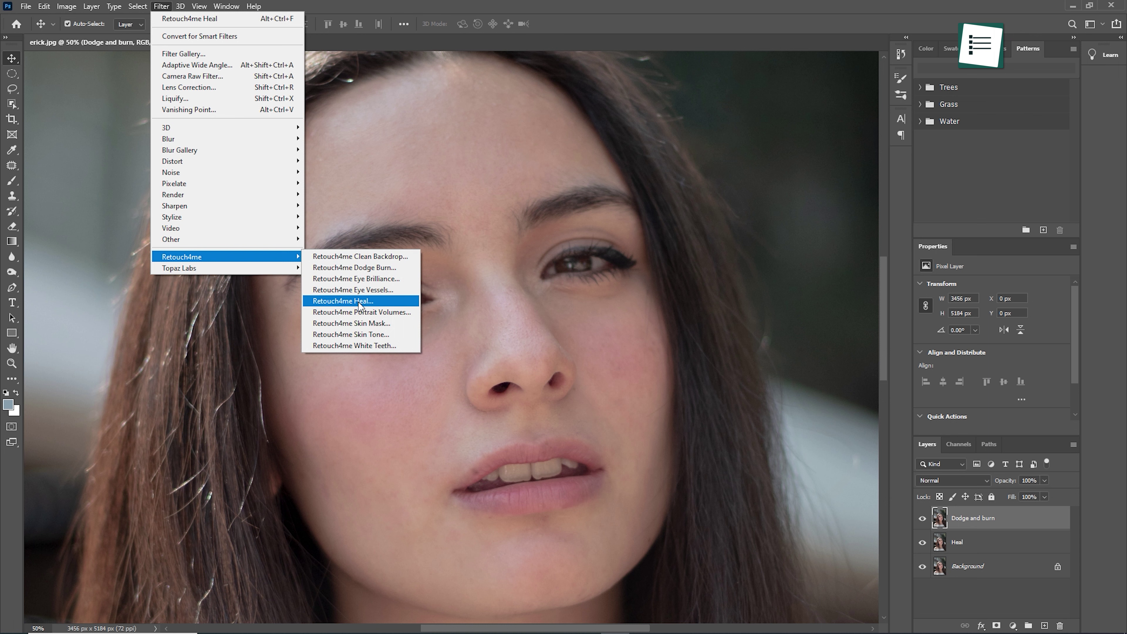
{"action": "left_click", "coordinate": [380, 269]}
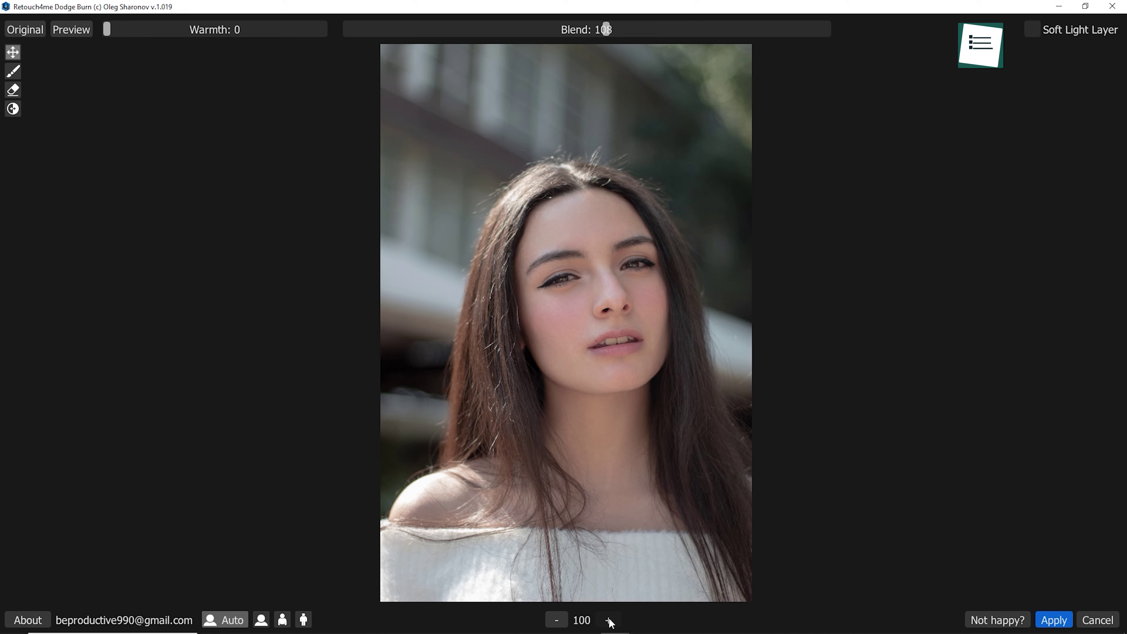
{"action": "left_click", "coordinate": [610, 623]}
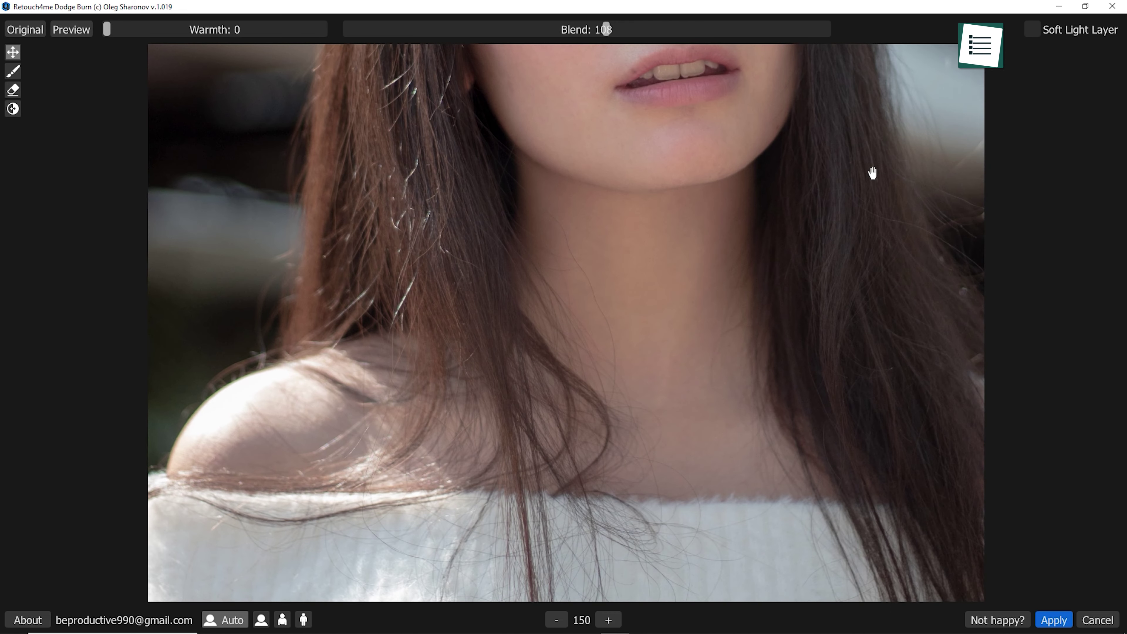
{"action": "left_click_drag", "start_coordinate": [871, 171], "coordinate": [861, 489]}
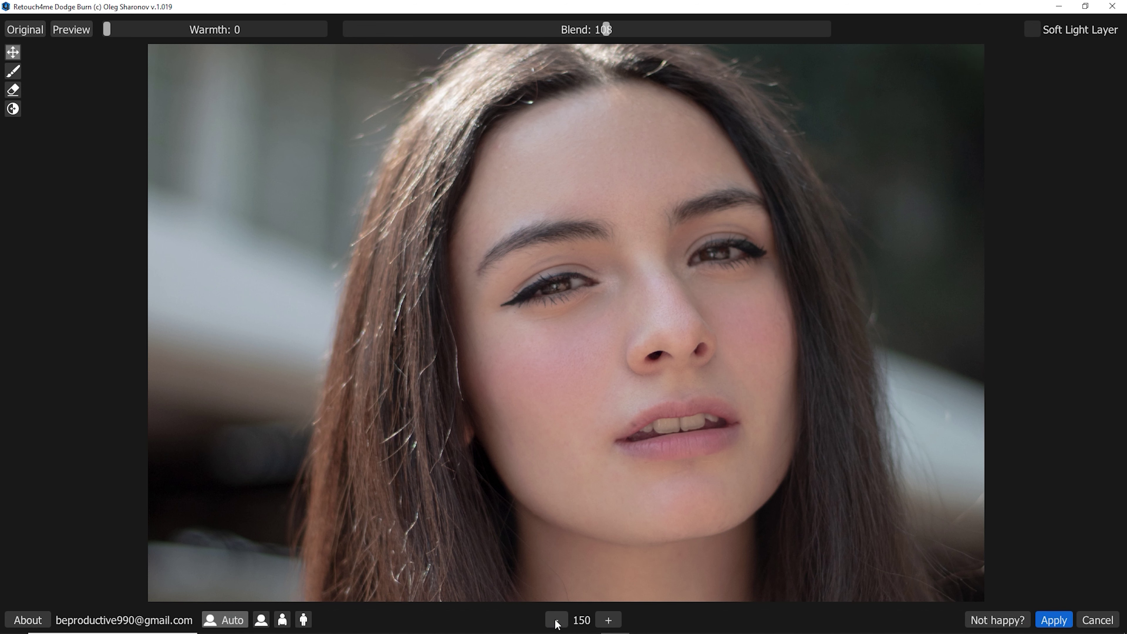
{"action": "left_click", "coordinate": [556, 620]}
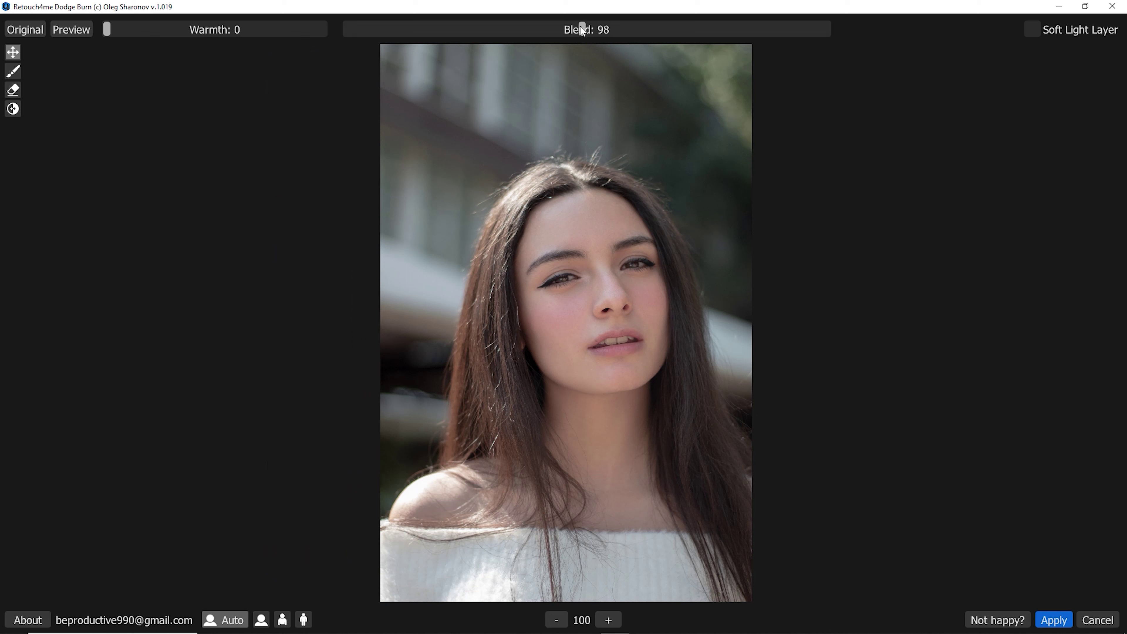
Step: Try a weaker dodge-and-burn Blend, then set it back to about 100
{"action": "left_click_drag", "start_coordinate": [581, 27], "coordinate": [570, 29]}
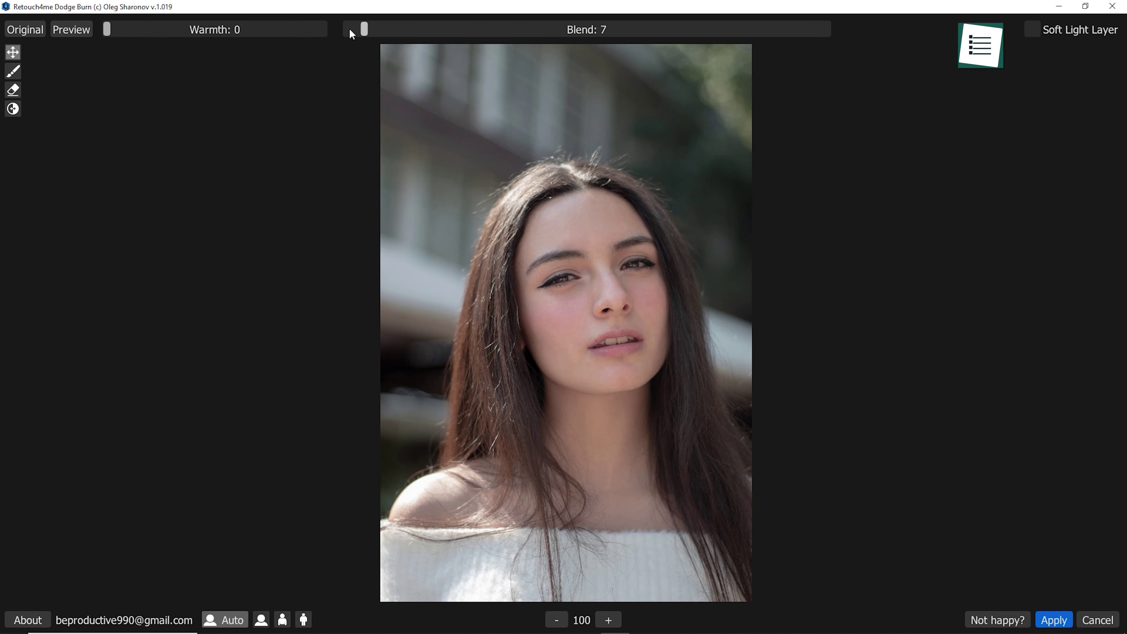
{"action": "left_click_drag", "start_coordinate": [350, 33], "coordinate": [390, 33]}
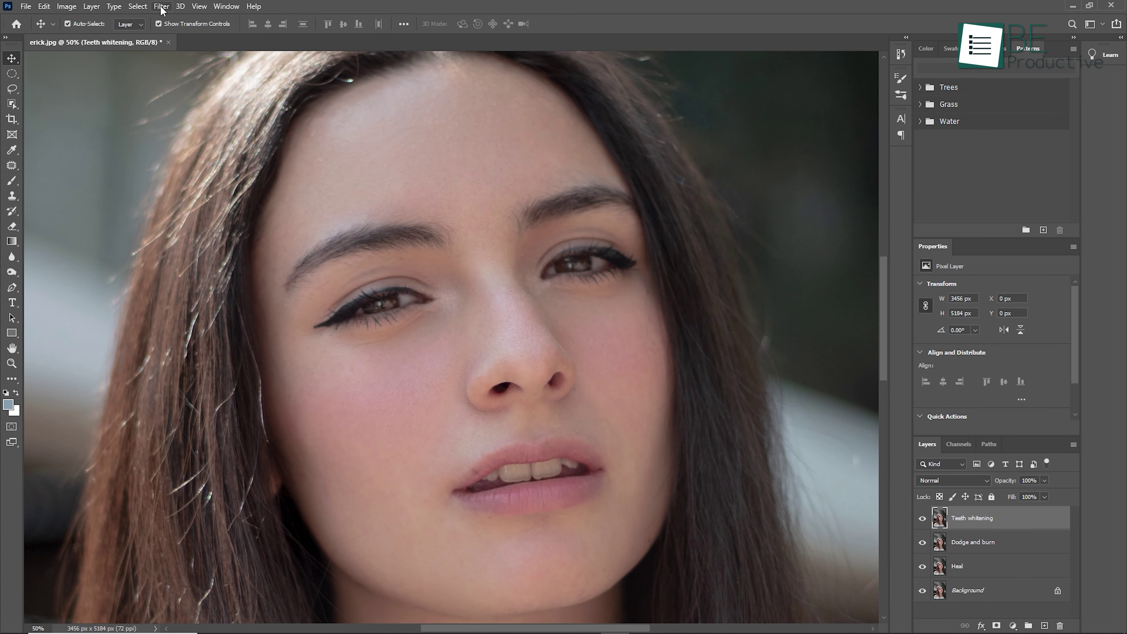
{"action": "left_click", "coordinate": [161, 6]}
Step: Run White Teeth at 150 zoom on the mouth, raising Whiten to about 24 with Brighten 65
{"action": "mouse_move", "coordinate": [266, 256]}
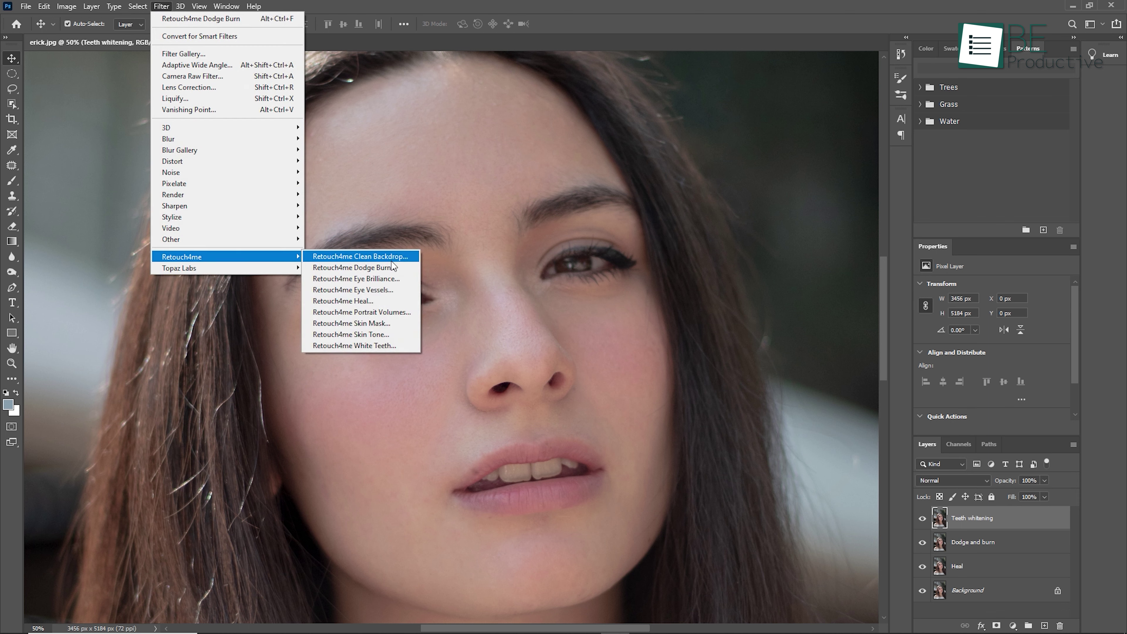
{"action": "left_click", "coordinate": [354, 346]}
{"action": "left_click", "coordinate": [600, 622]}
{"action": "mouse_move", "coordinate": [788, 415]}
{"action": "left_mouse_down"}
{"action": "mouse_move", "coordinate": [797, 354]}
{"action": "mouse_move", "coordinate": [793, 594]}
{"action": "left_mouse_up"}
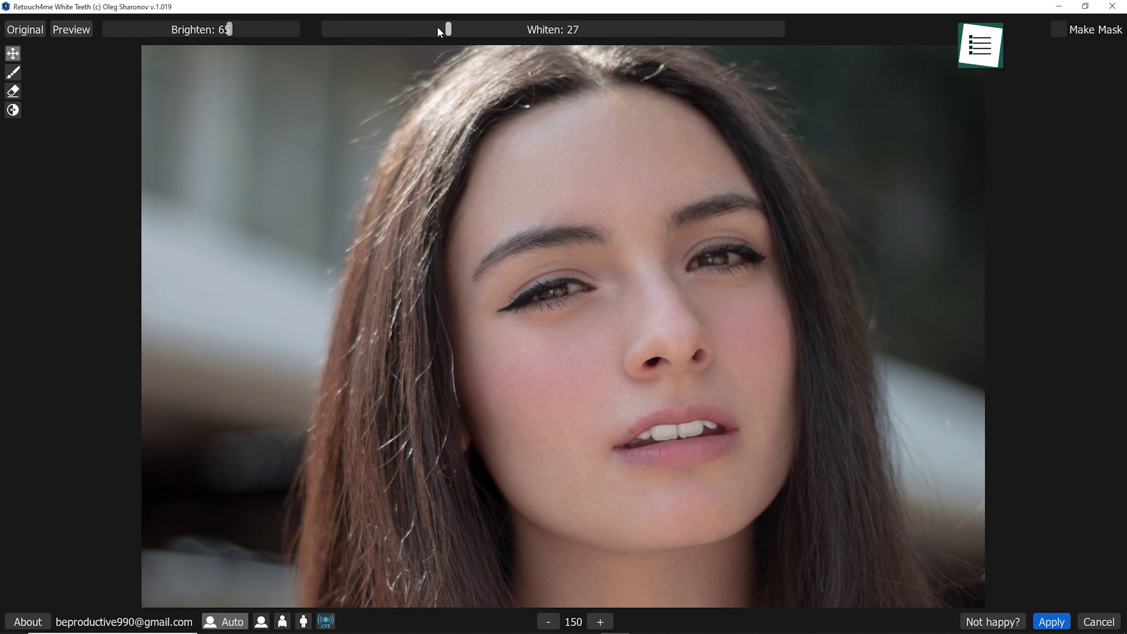
{"action": "left_click_drag", "start_coordinate": [392, 29], "coordinate": [440, 29]}
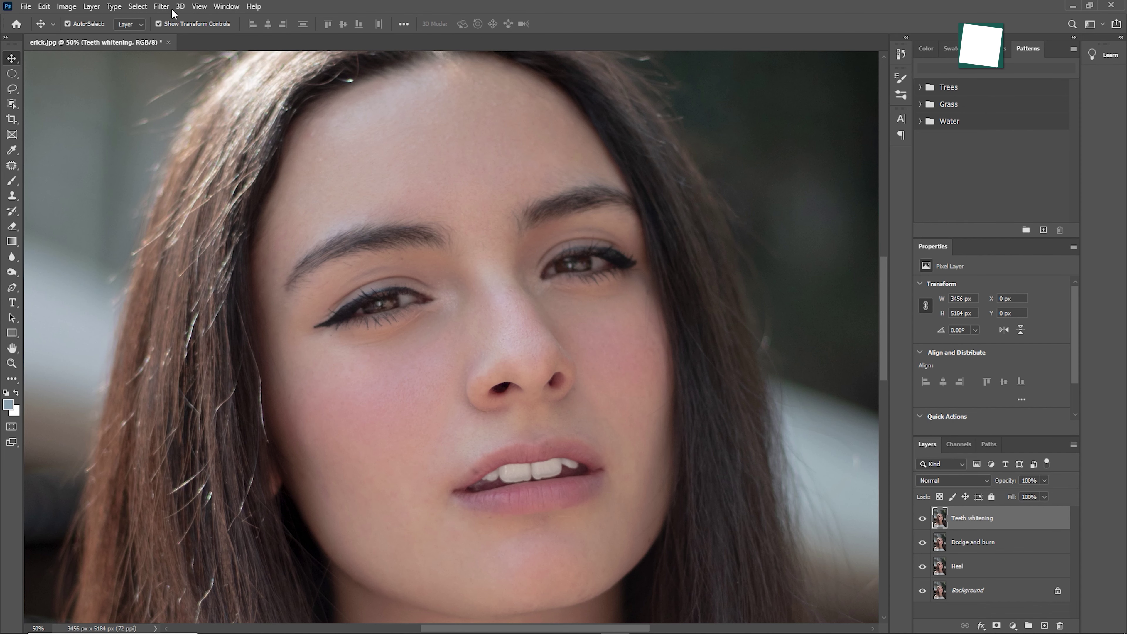
{"action": "left_click", "coordinate": [171, 8]}
Step: Preview Clean Backdrop at 150 zoom over the hair and blurred background, Blend 100
{"action": "mouse_move", "coordinate": [286, 258]}
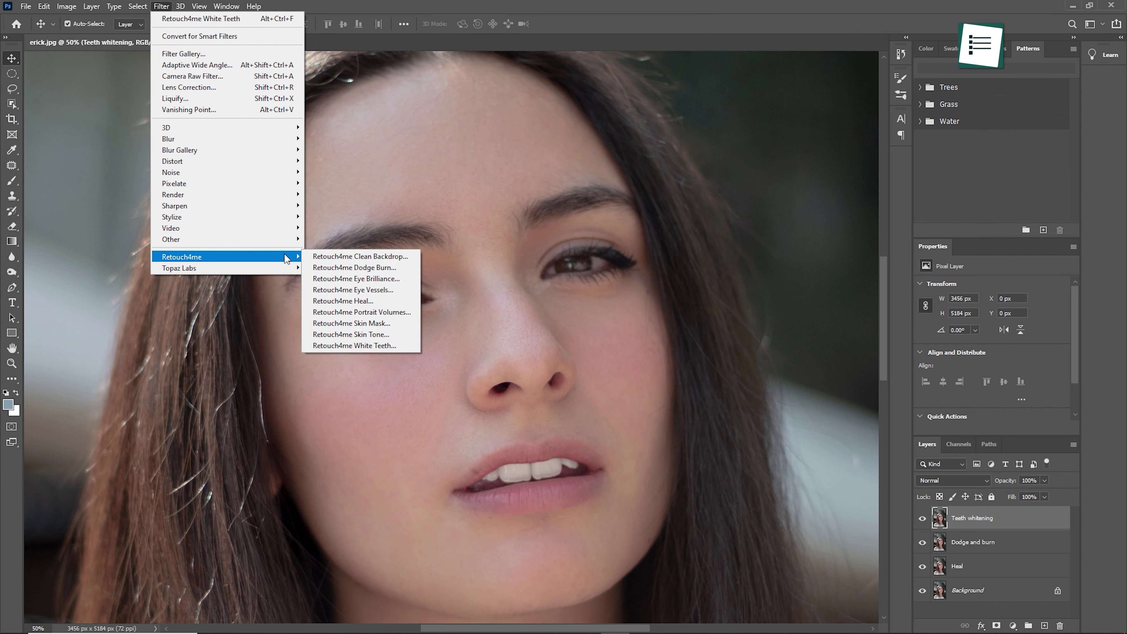
{"action": "left_click", "coordinate": [341, 258]}
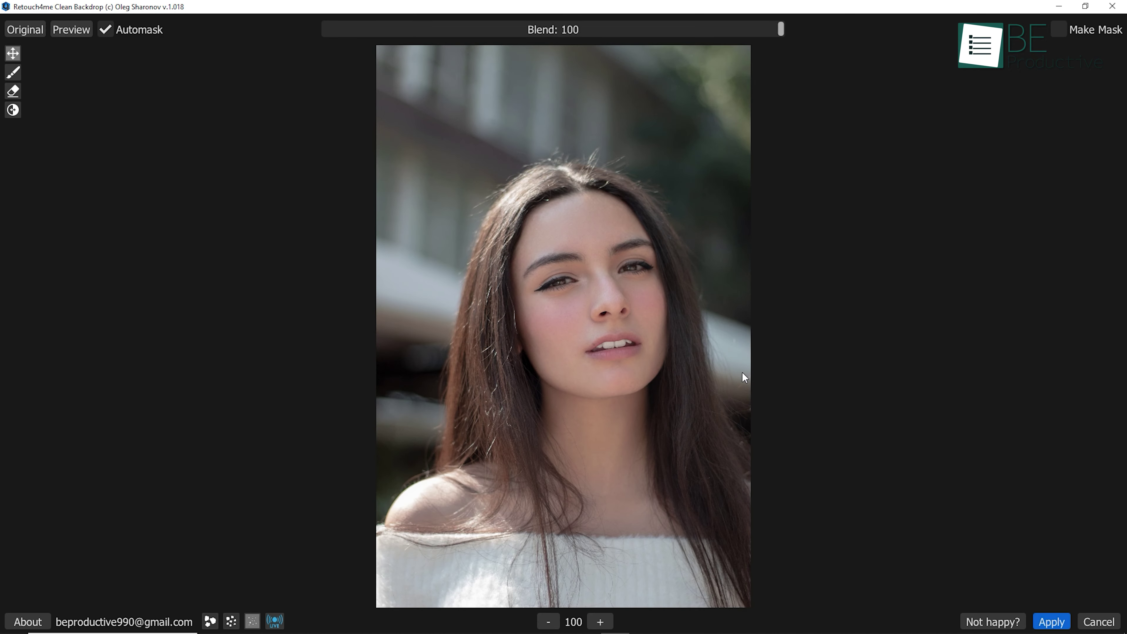
{"action": "left_click", "coordinate": [600, 622]}
{"action": "scroll", "coordinate": [755, 445], "scroll_direction": "up", "scroll_amount": 8}
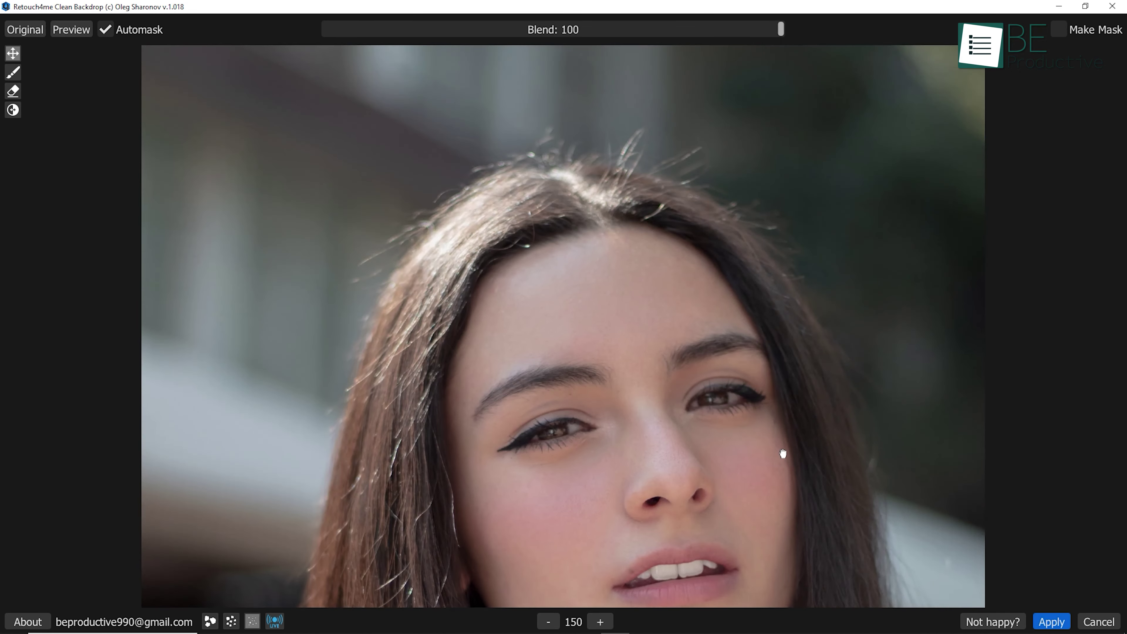
{"action": "scroll", "coordinate": [768, 400], "scroll_direction": "up", "scroll_amount": 3}
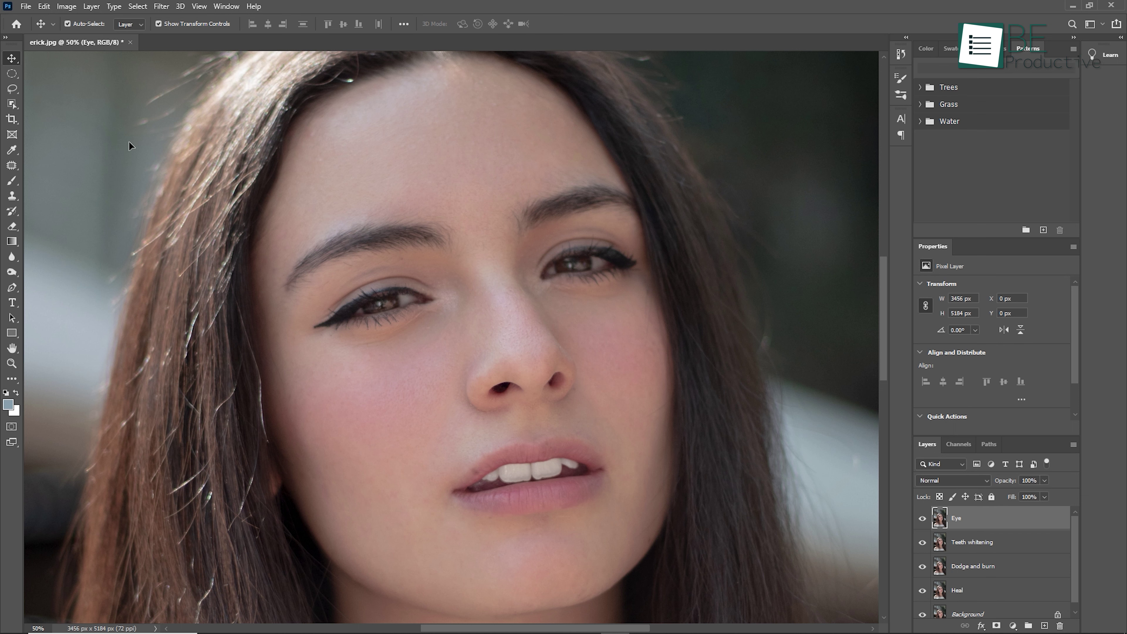
{"action": "left_click", "coordinate": [161, 6]}
Step: Run Retouch4me Eye Brilliance and limit its skin mask to the face only
{"action": "mouse_move", "coordinate": [227, 260]}
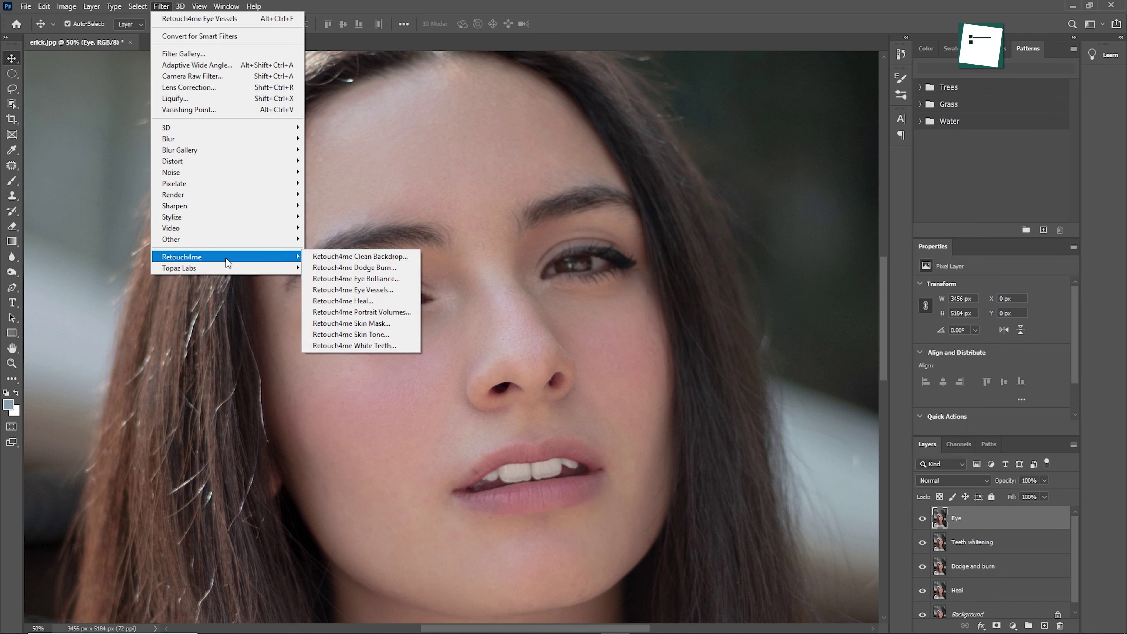
{"action": "left_click", "coordinate": [356, 278]}
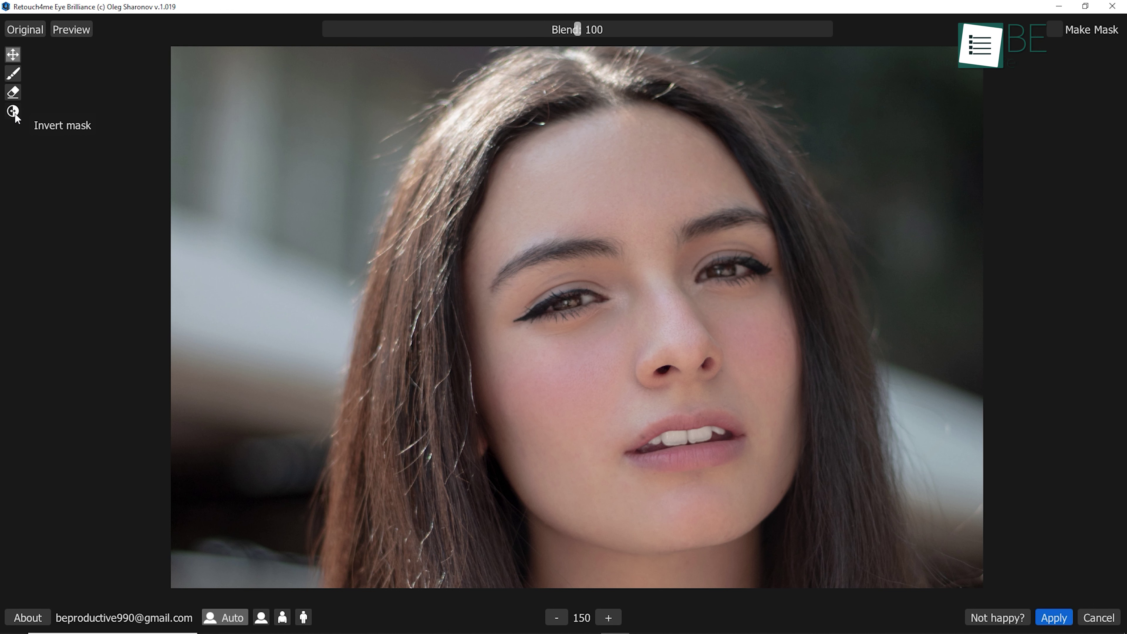
{"action": "left_click", "coordinate": [139, 36]}
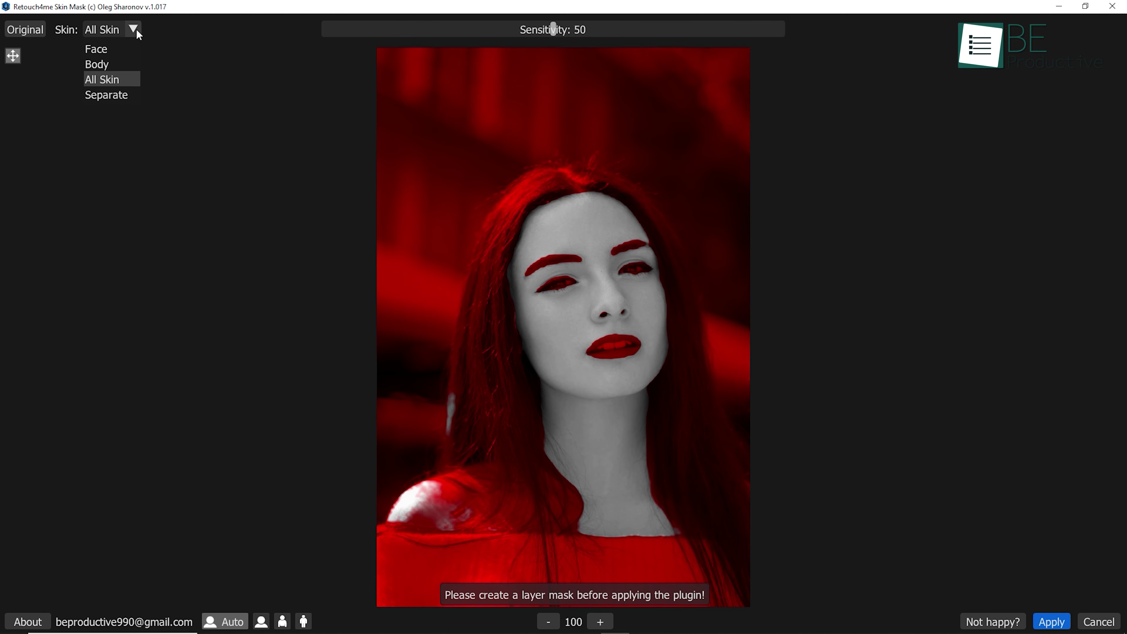
{"action": "left_click", "coordinate": [126, 53]}
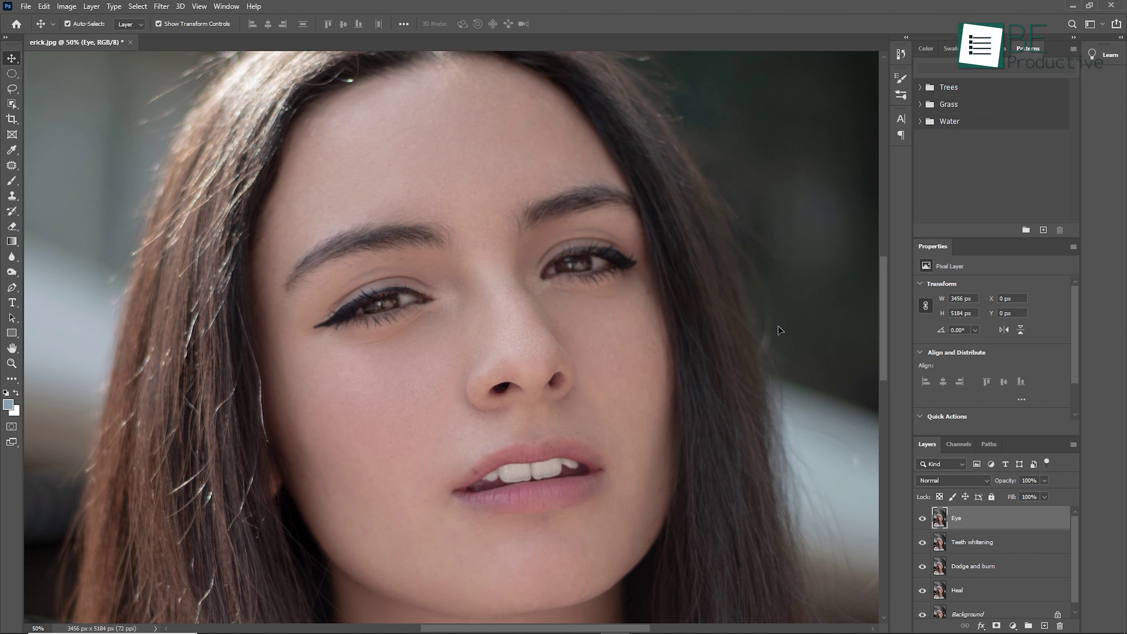
Step: Fit the whole portrait on screen, deselect the Eye layer, and bring up Save As format choices
{"action": "key", "text": "ctrl+minus"}
{"action": "key", "text": "ctrl+minus"}
{"action": "key", "text": "ctrl+minus"}
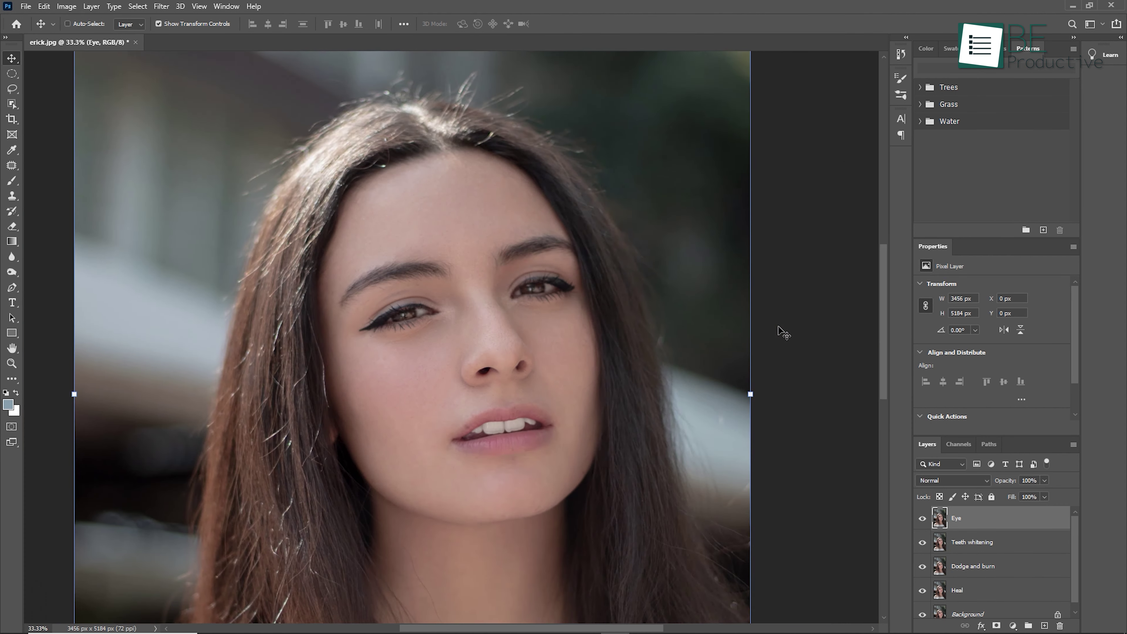
{"action": "left_click", "coordinate": [26, 6]}
{"action": "left_click", "coordinate": [212, 170]}
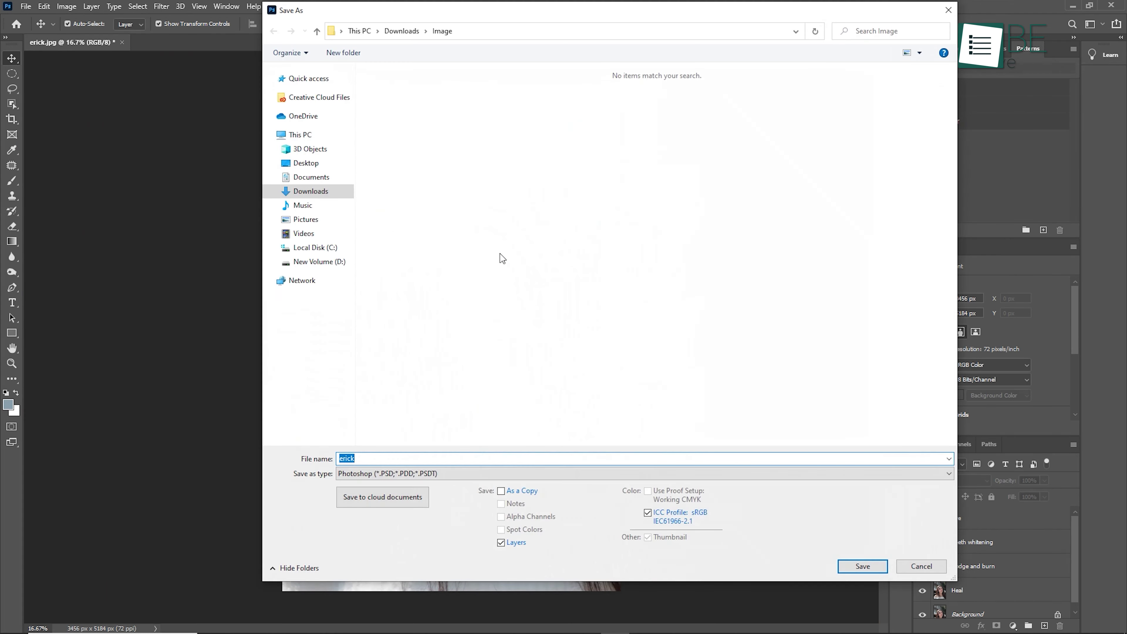
{"action": "left_click", "coordinate": [444, 471]}
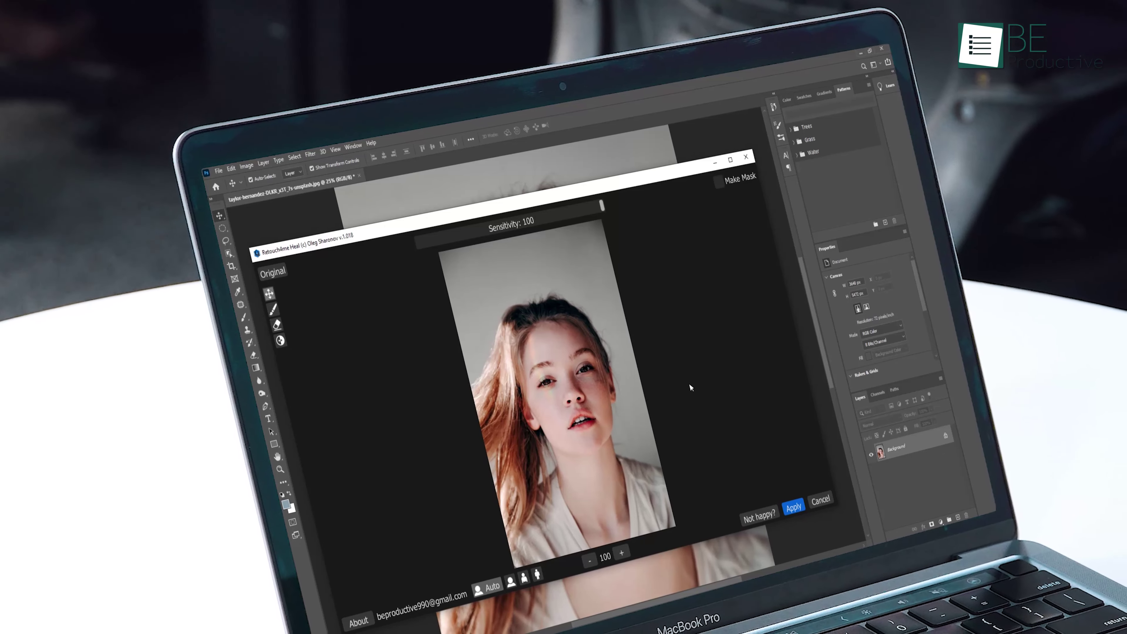
{"action": "left_click", "coordinate": [767, 502]}
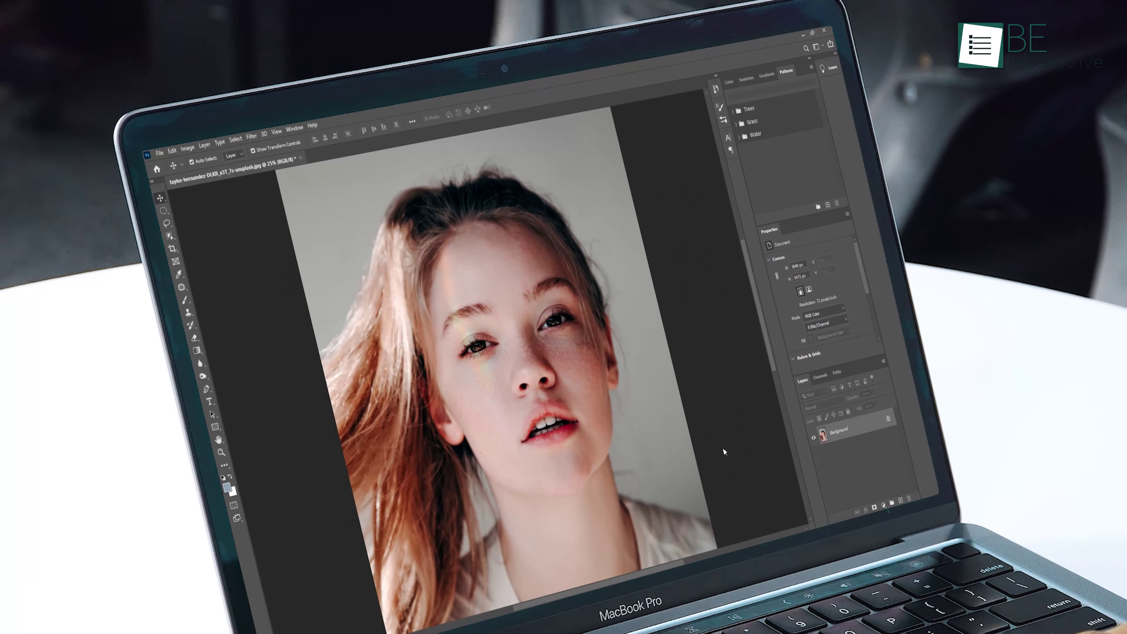